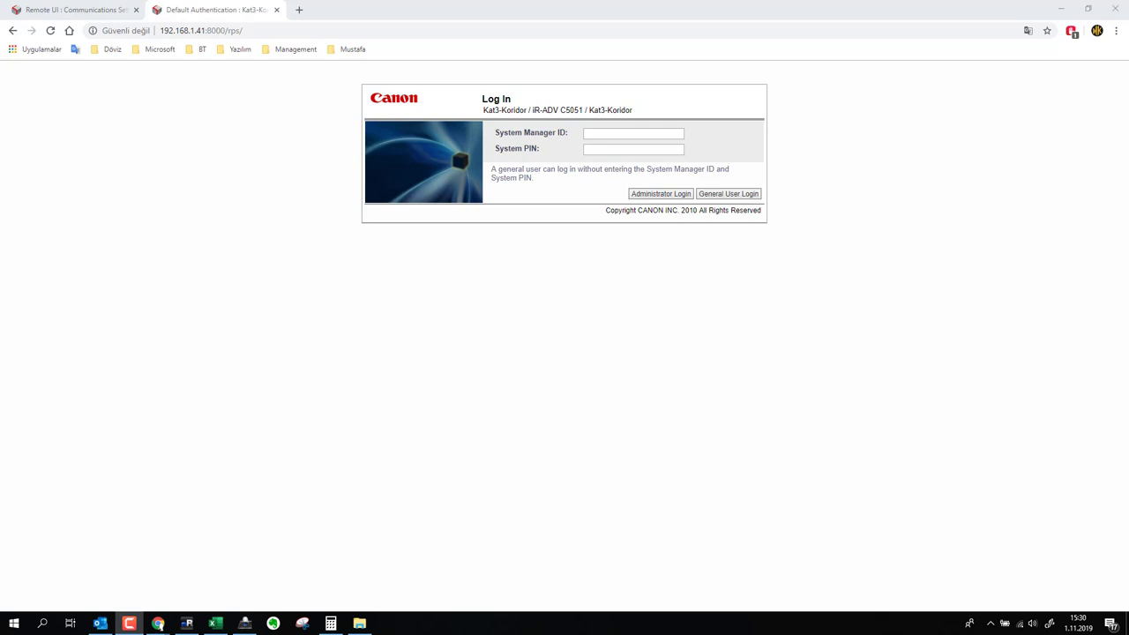
- Examine the device model, the web address and the System Manager ID and System PIN fields on the login page
drag(533, 110, 582, 113)
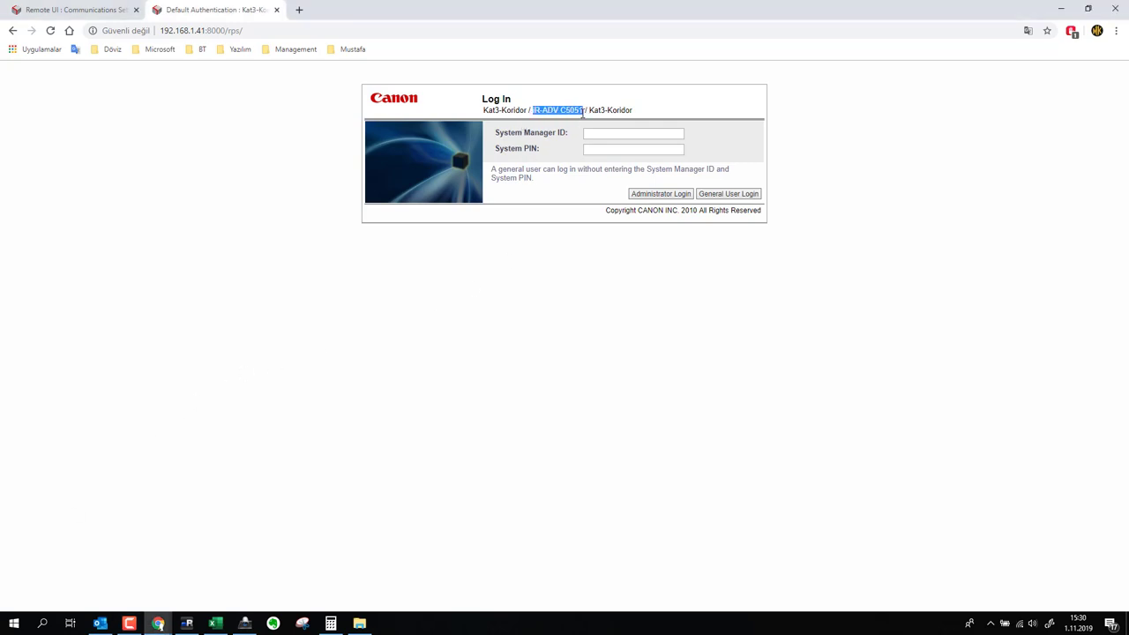
right_click(582, 113)
click(256, 141)
click(236, 33)
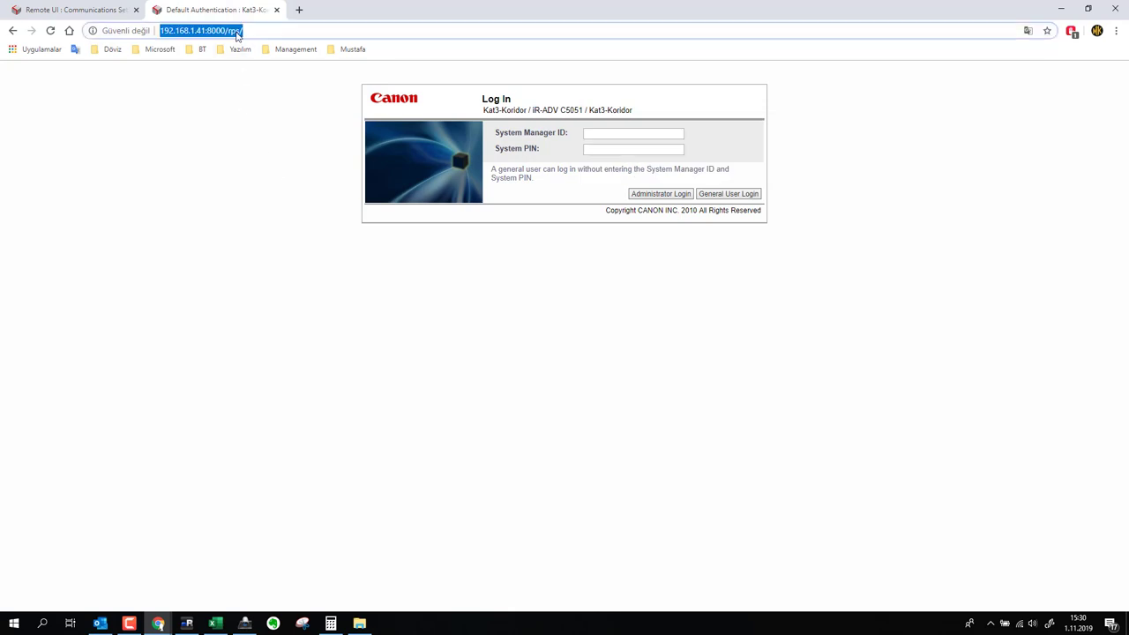
click(208, 172)
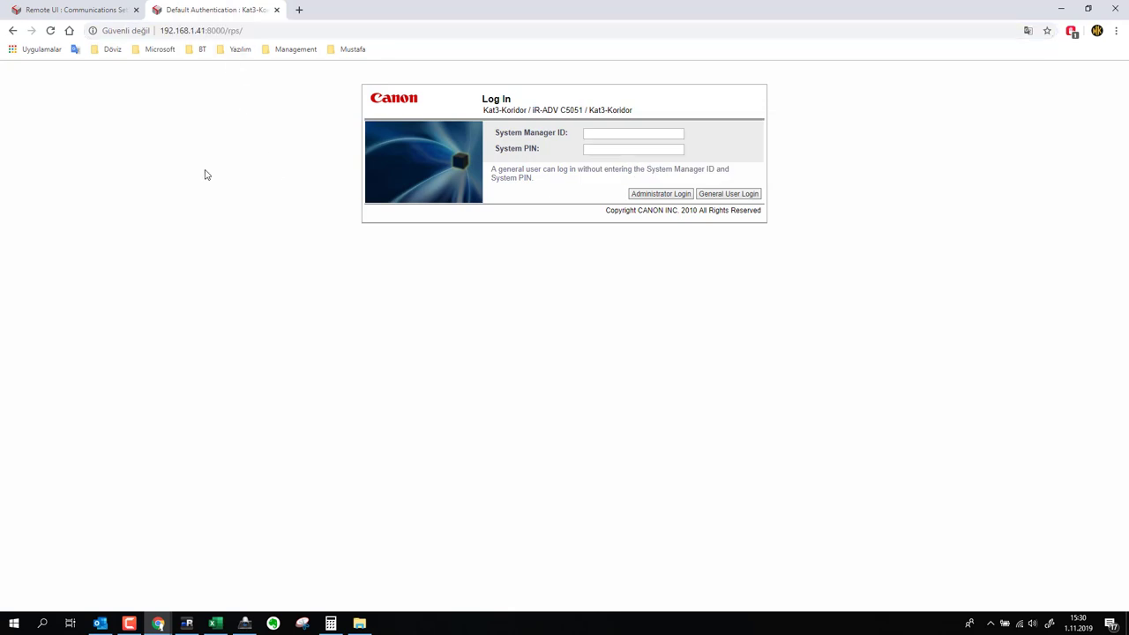
click(630, 136)
click(625, 149)
click(632, 136)
click(623, 149)
click(624, 135)
- Log in to the printer's Remote UI as administrator with the System Manager ID and System PIN, and check the product name on the portal
click(64, 10)
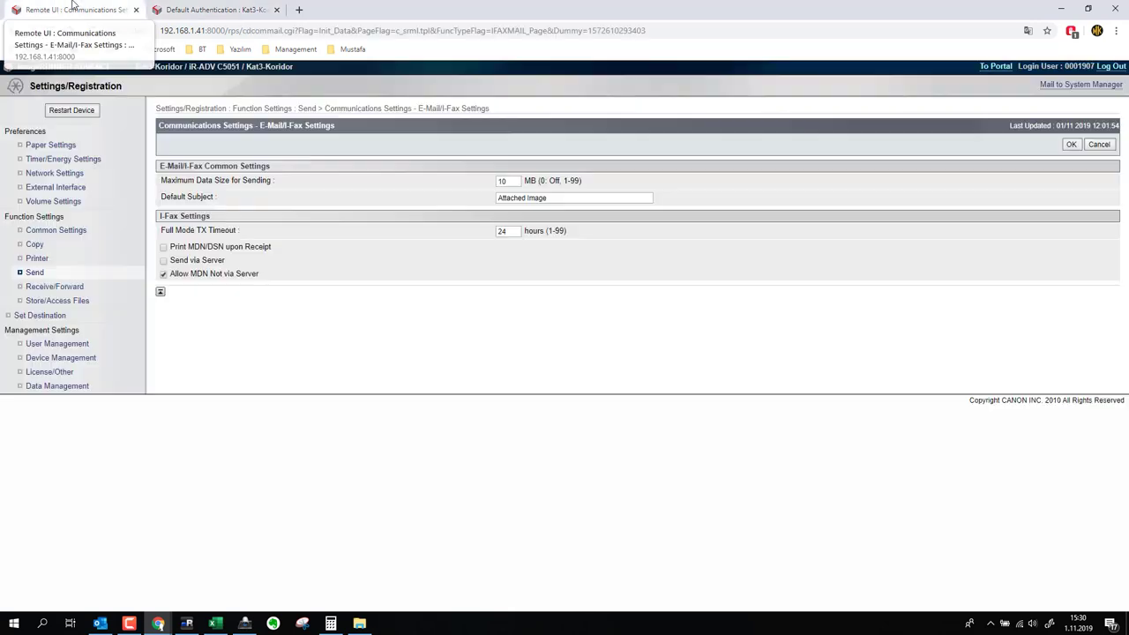
click(59, 71)
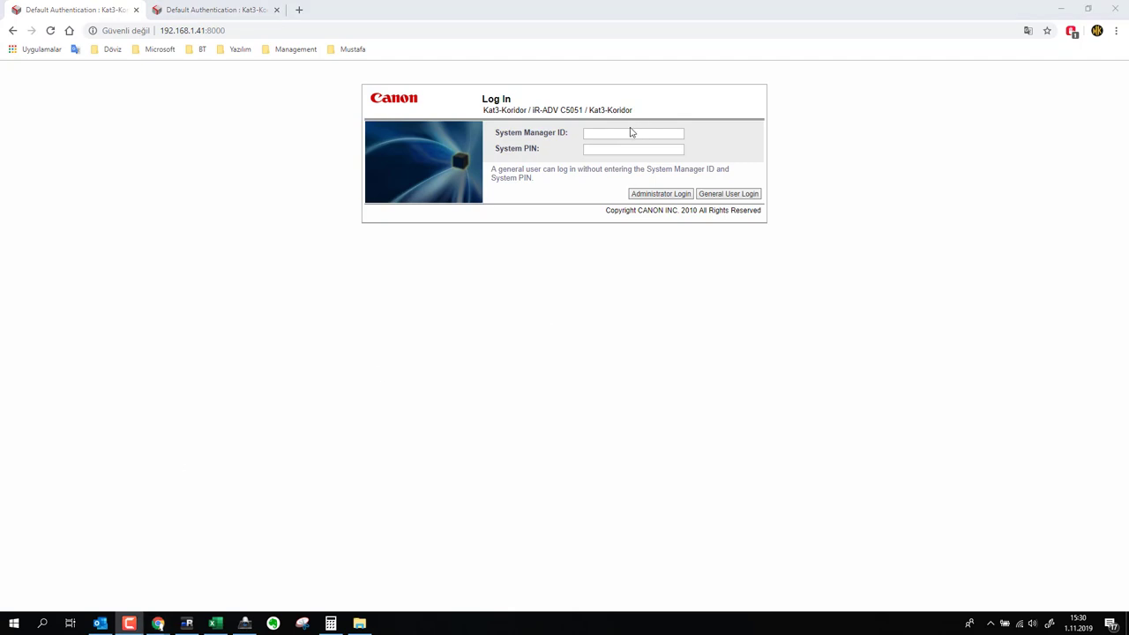
click(658, 194)
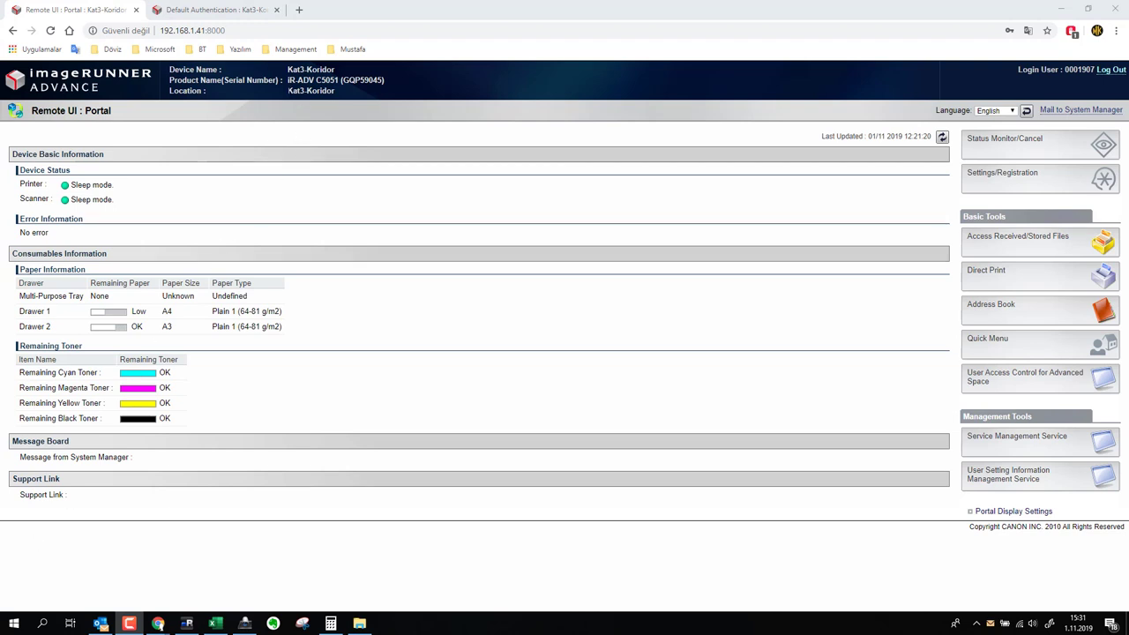
click(290, 86)
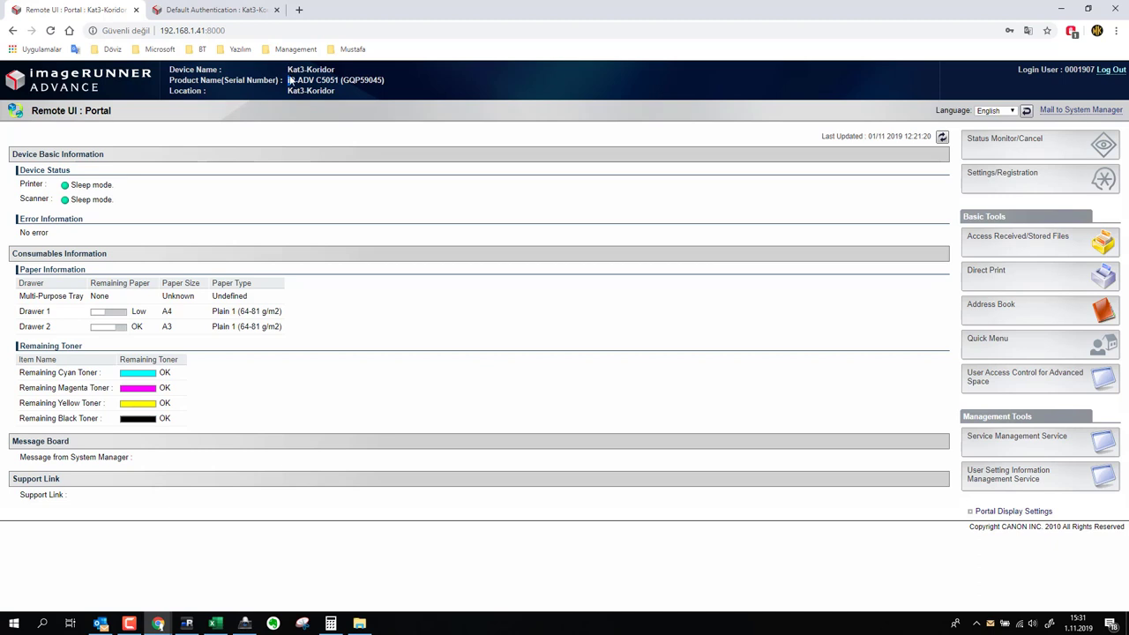
drag(288, 81, 383, 81)
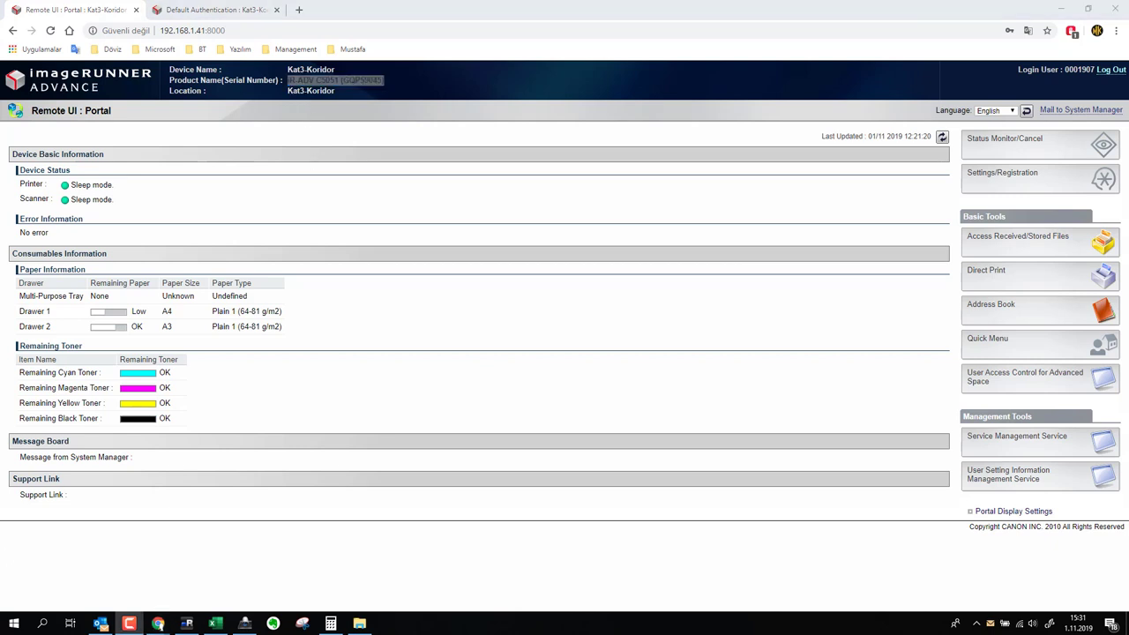
- Open the E-Mail/I-Fax Communications Settings among the Send function settings of Settings/Registration
click(1016, 184)
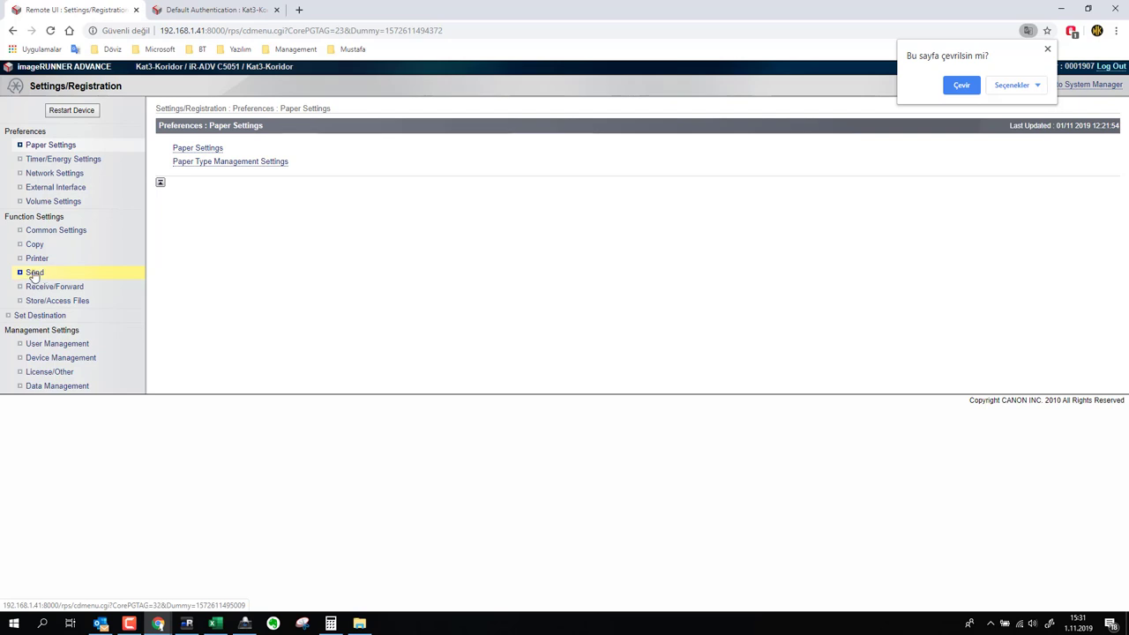
click(34, 274)
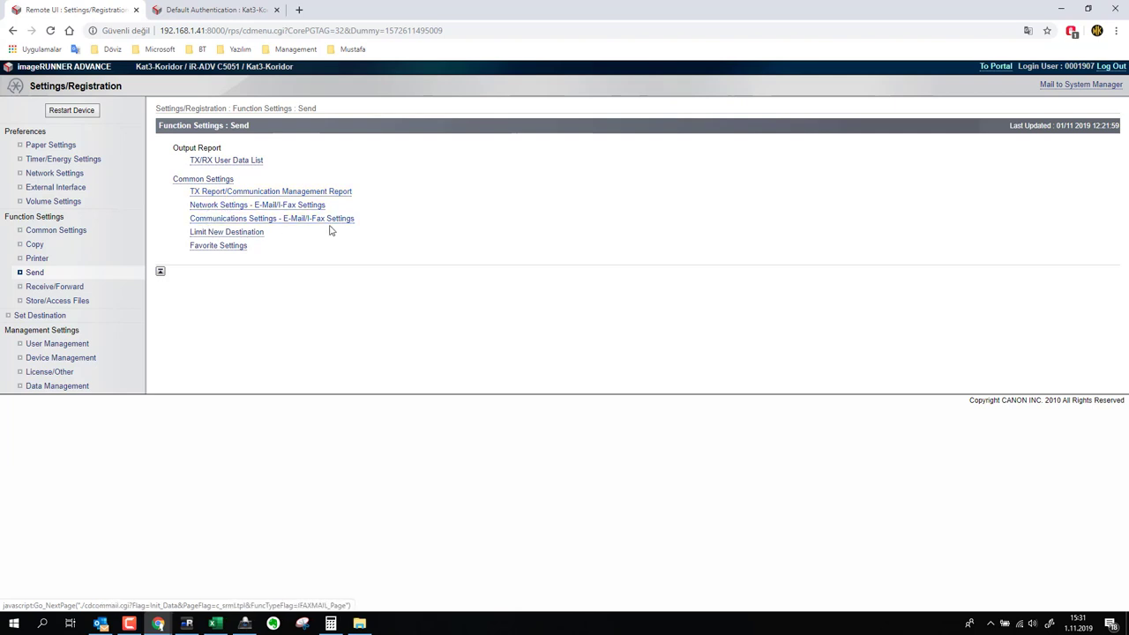
click(241, 221)
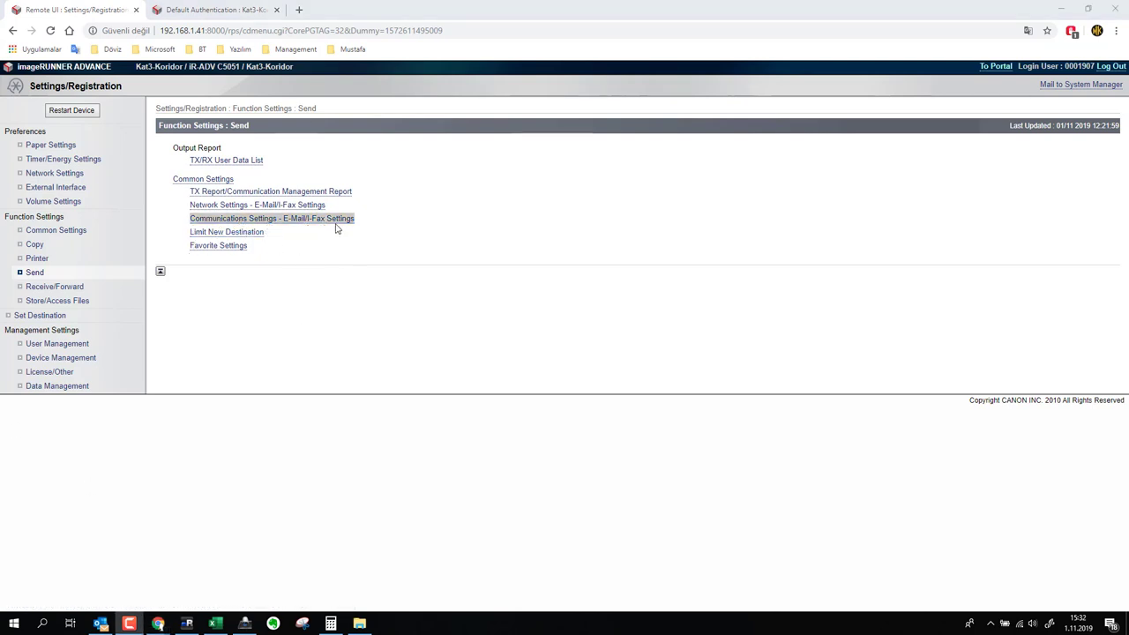
click(239, 222)
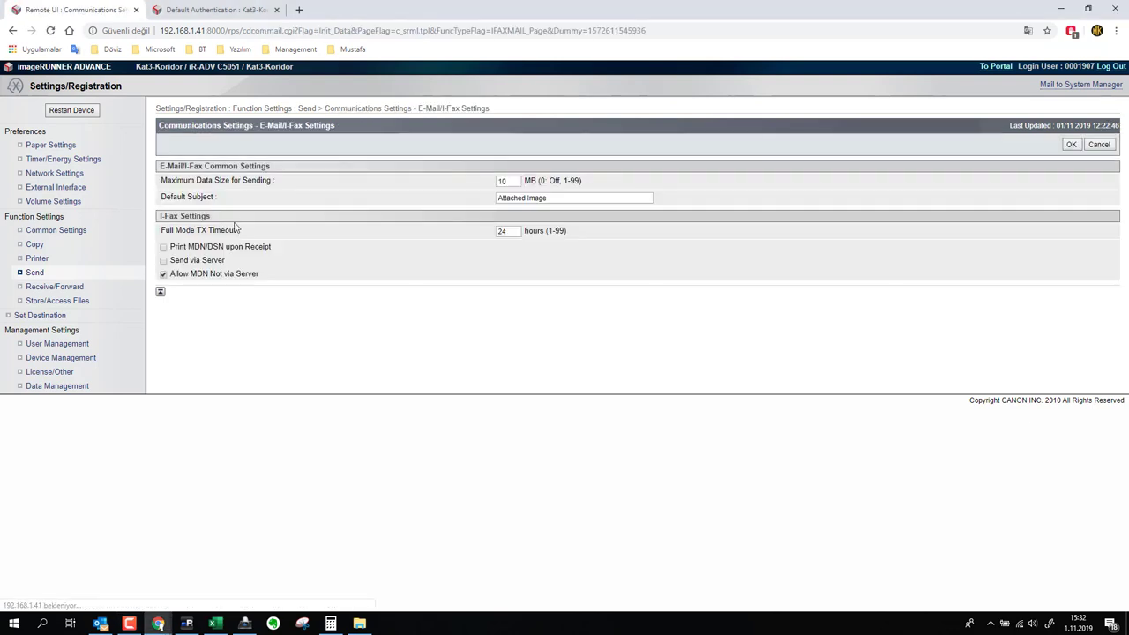
- Set the Maximum Data Size for Sending to 99 MB in the E-Mail/I-Fax Common Settings
drag(161, 181, 280, 186)
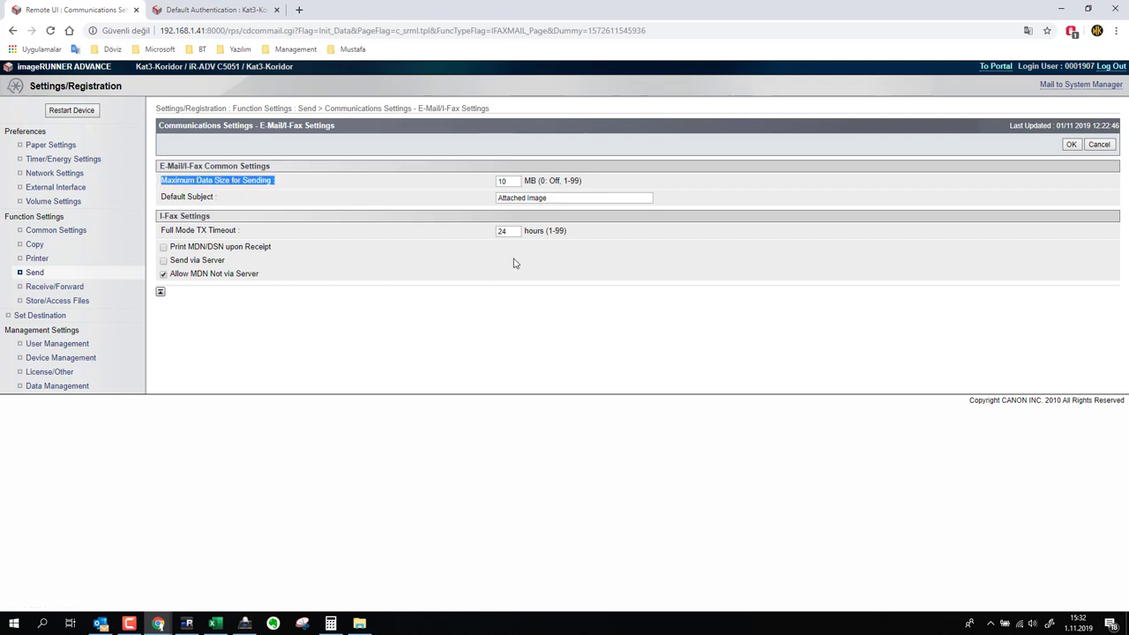
double_click(518, 180)
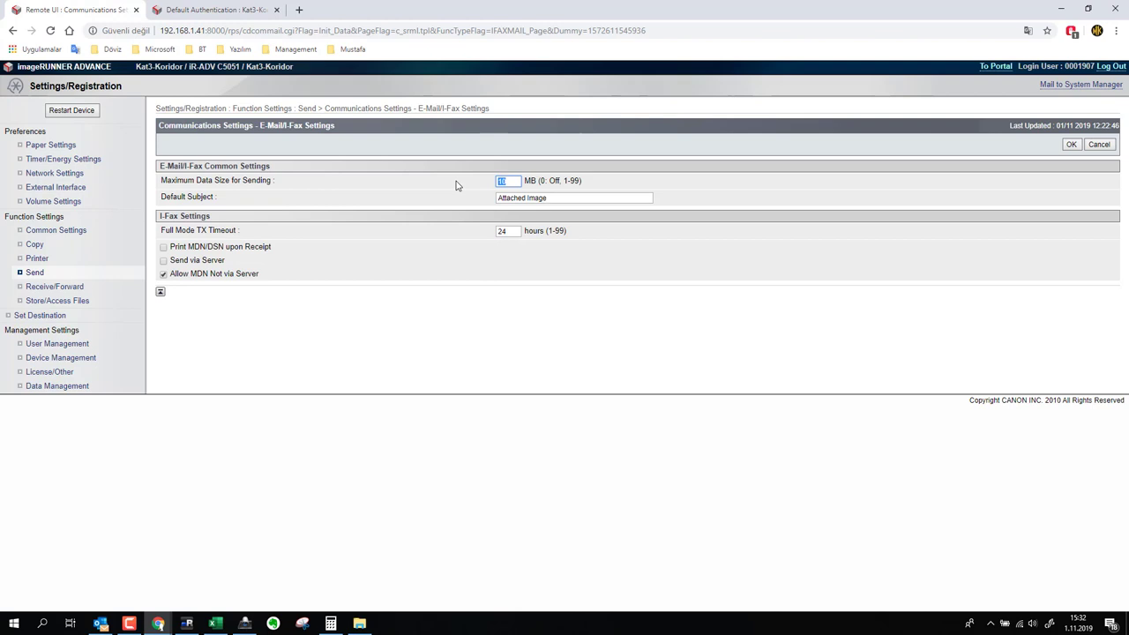
text(99)
triple_click(216, 181)
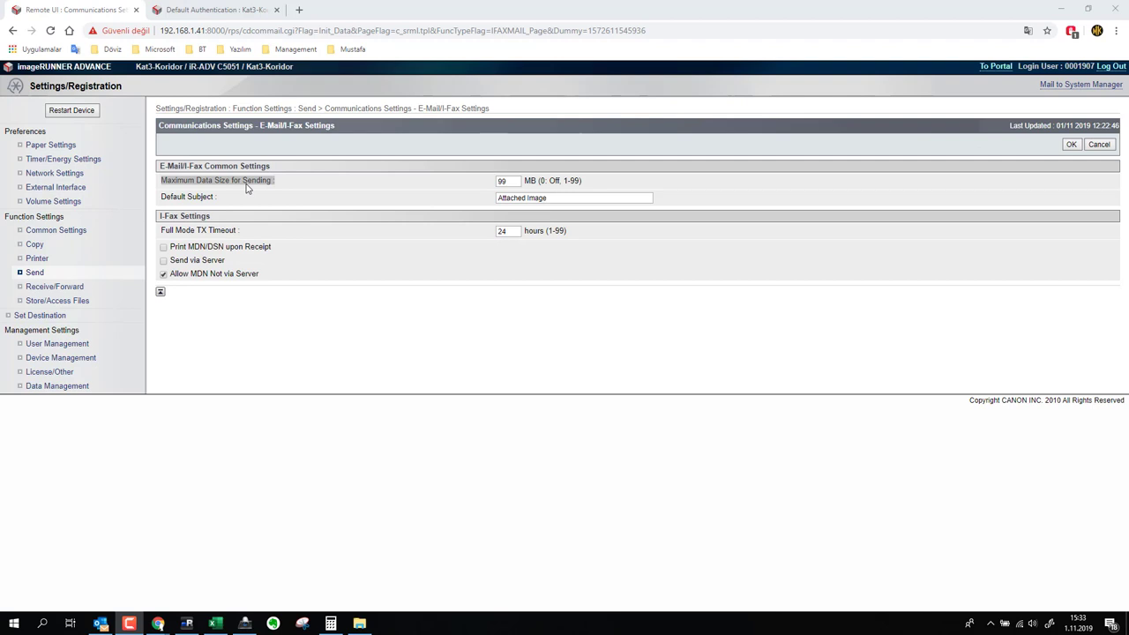
click(507, 181)
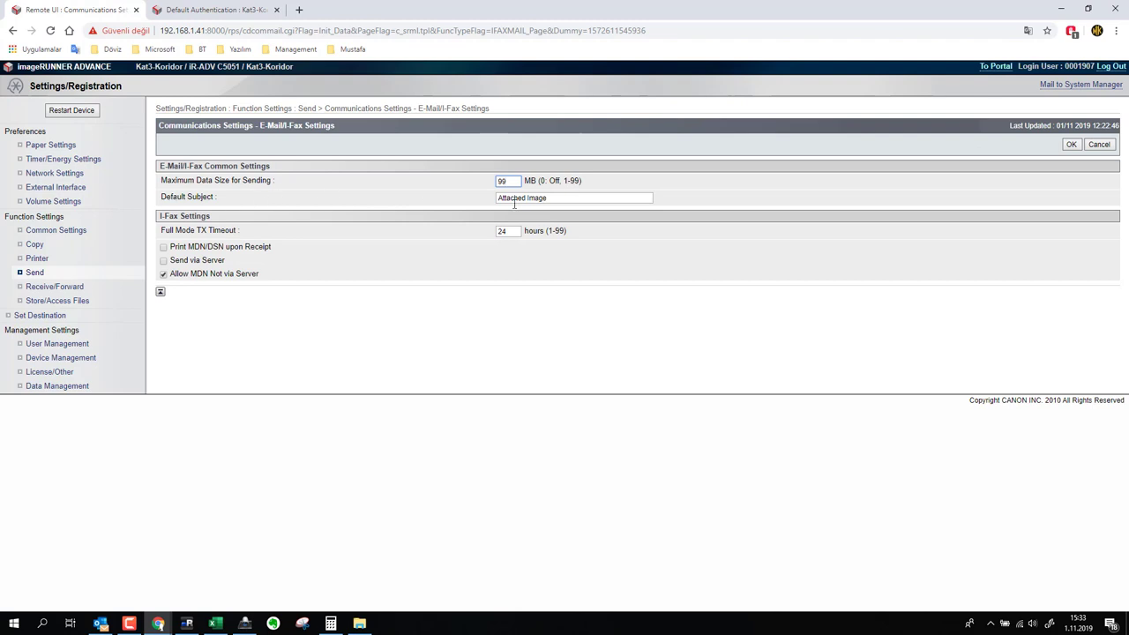
- Replace the Default Subject with "Kat3-Tarama" and save the E-Mail/I-Fax communications settings
click(575, 199)
key(ctrl+shift+Left)
key(ctrl+shift+Left)
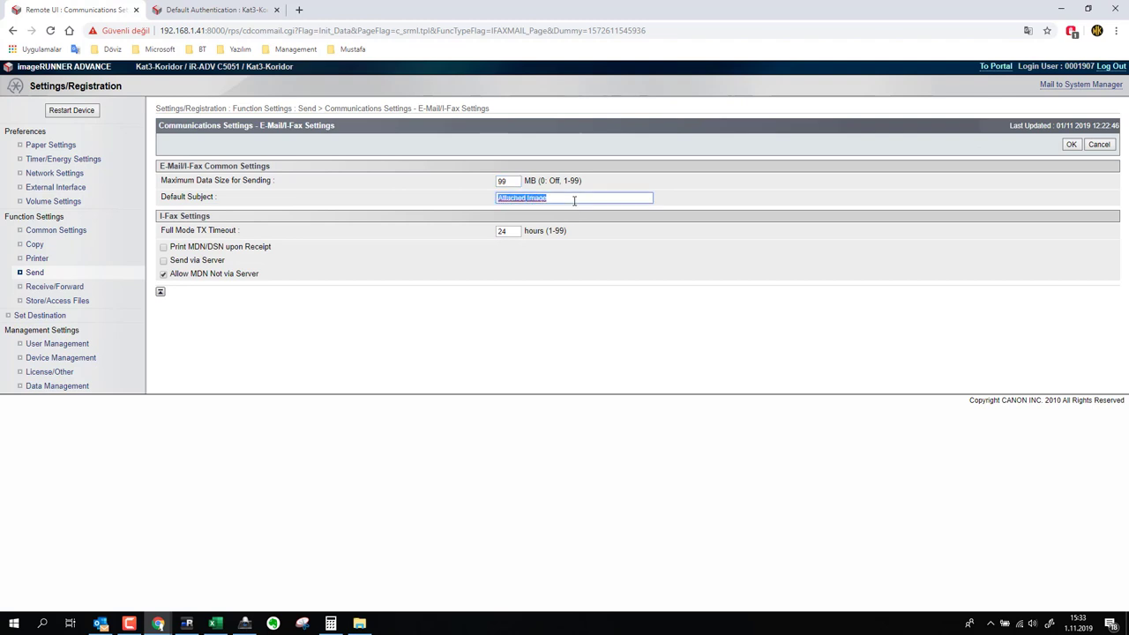
key(BackSpace)
text(Kat3)
key(ctrl+shift+Left)
text(-Kor)
key(BackSpace)
text(Tarama)
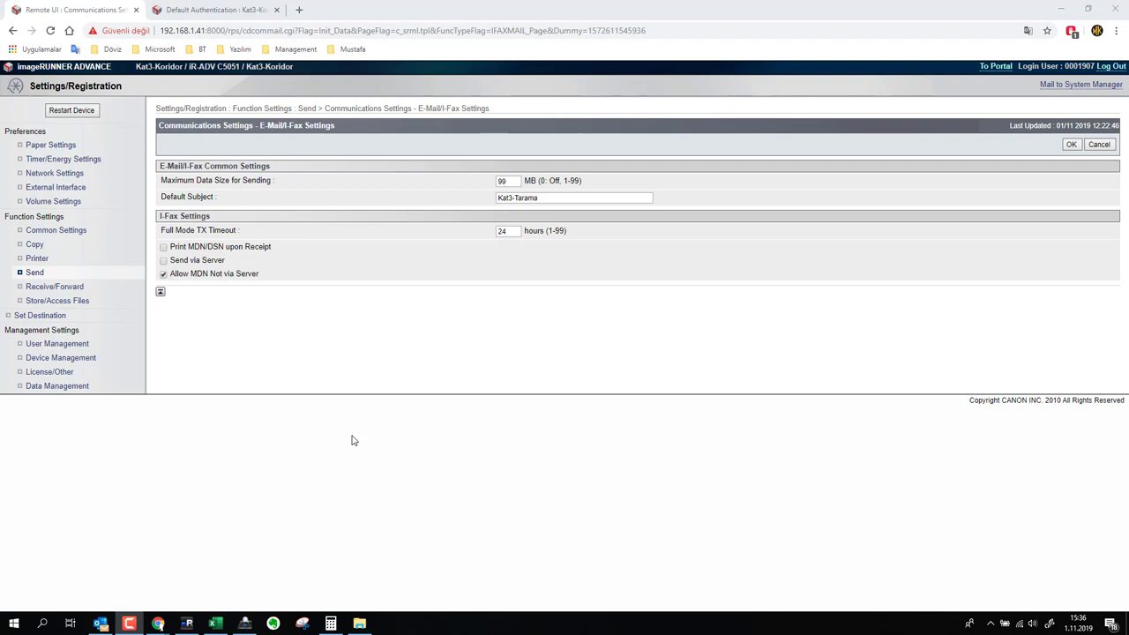
click(1090, 147)
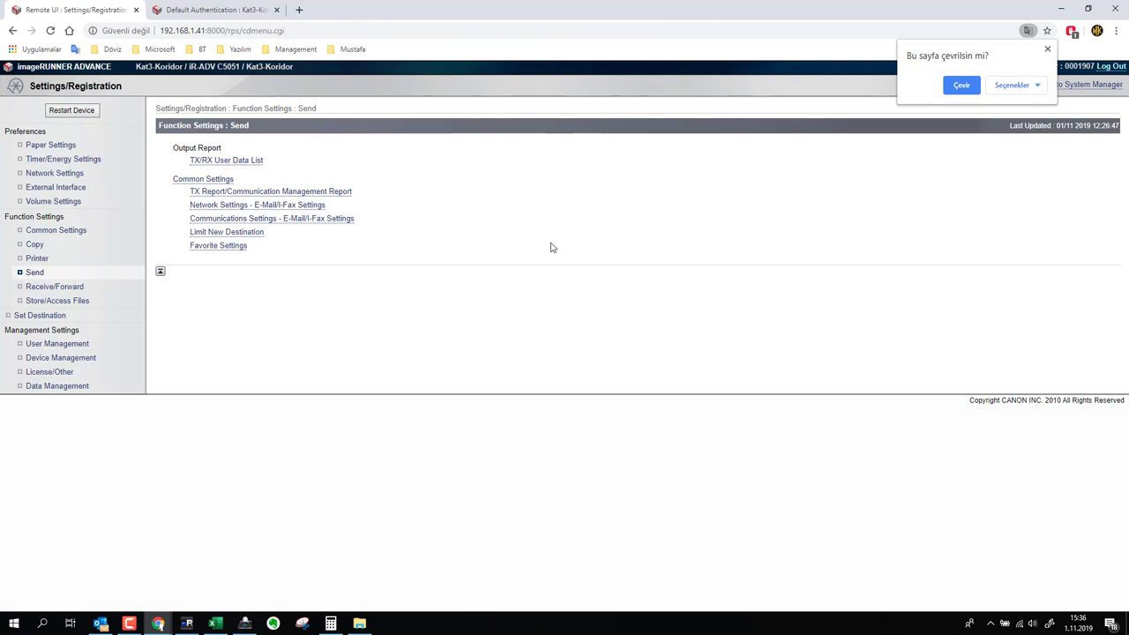
- Return to the portal and reopen the Send function's E-Mail/I-Fax Communications Settings to check the saved data size and default subject
click(45, 72)
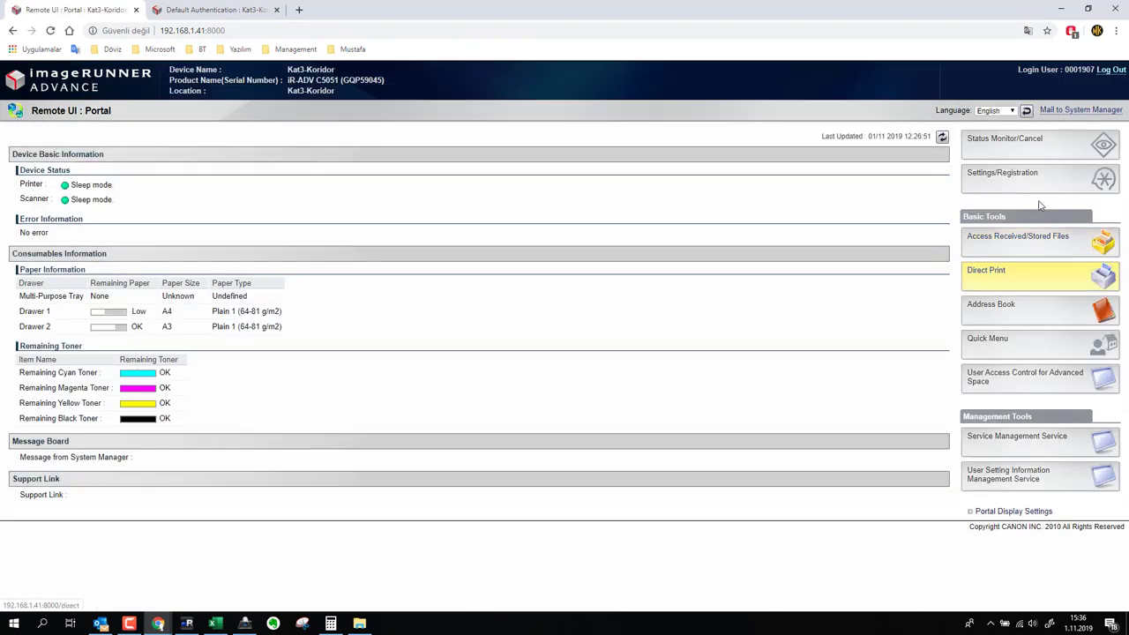
click(1033, 186)
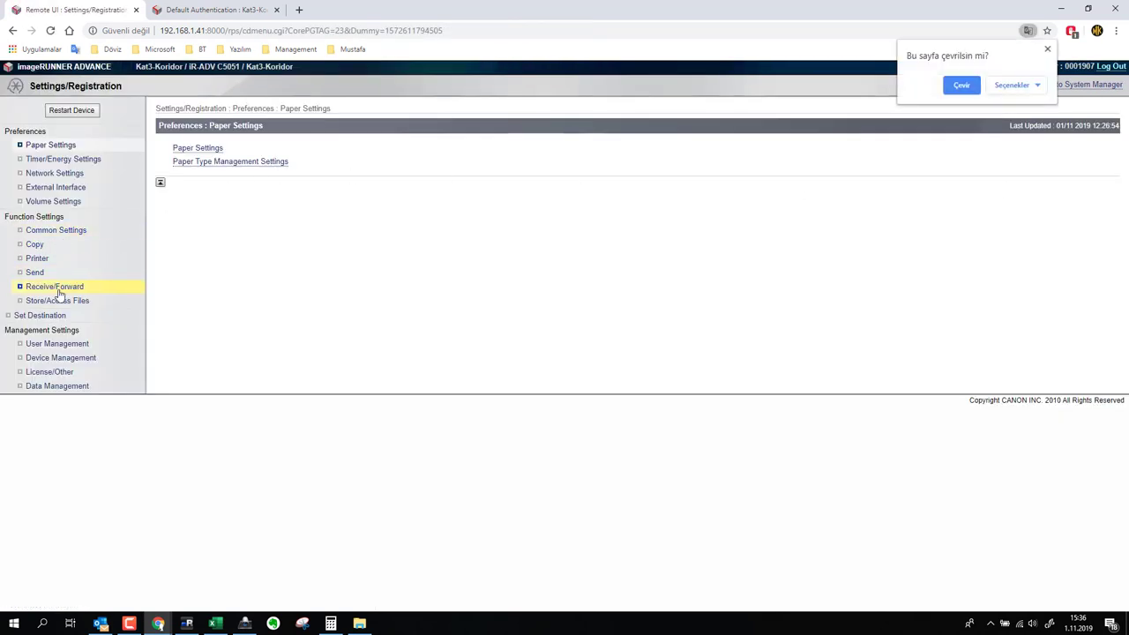
click(61, 277)
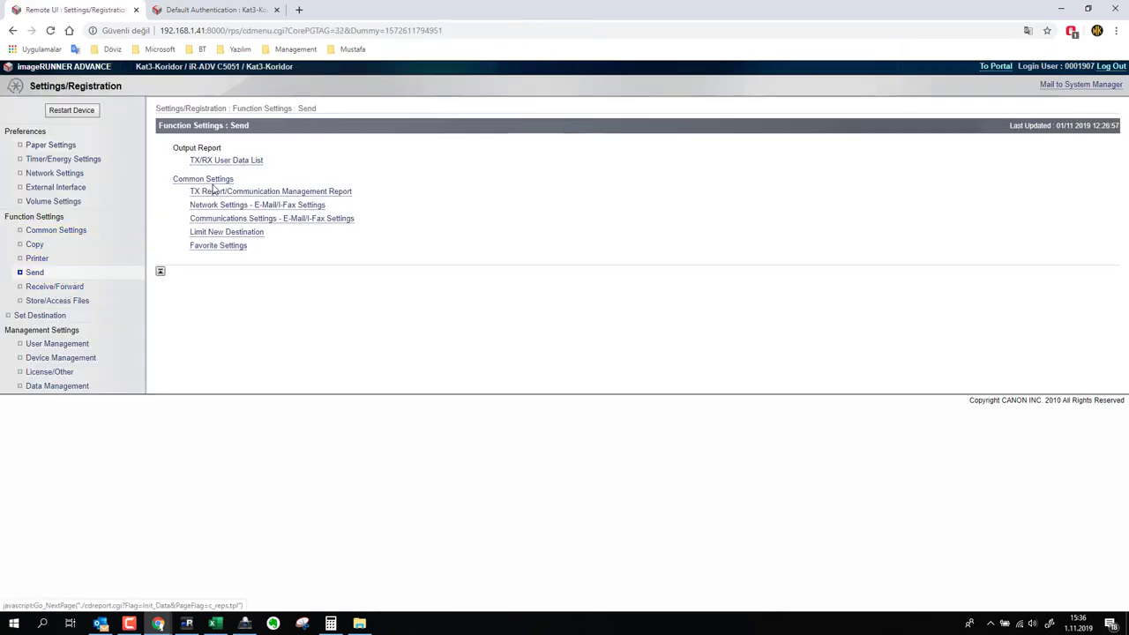
click(239, 220)
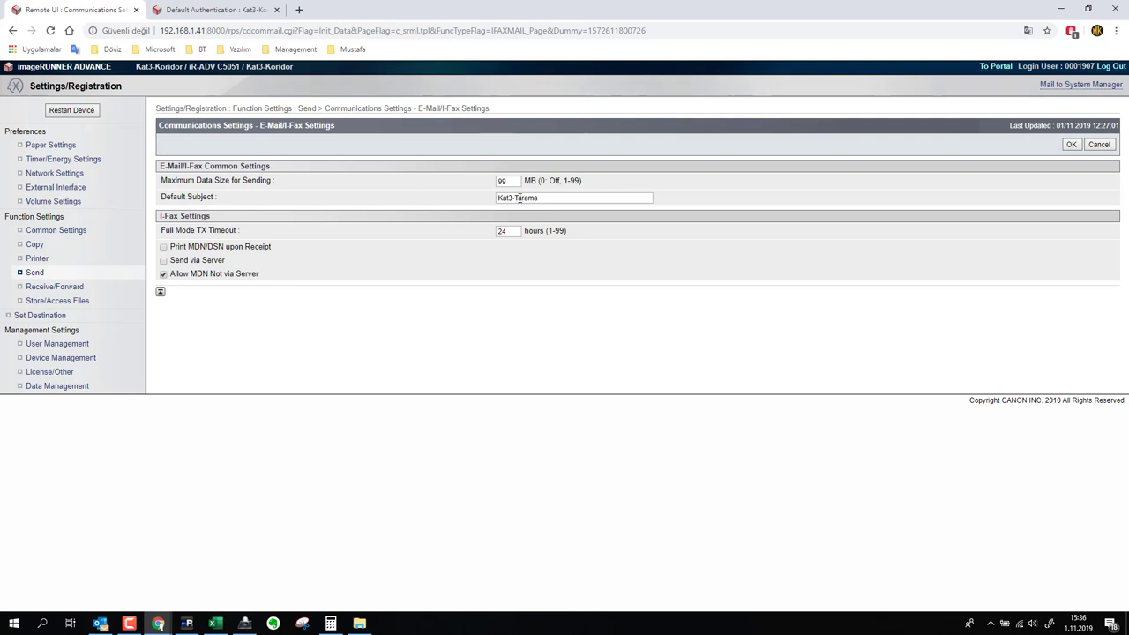
click(572, 200)
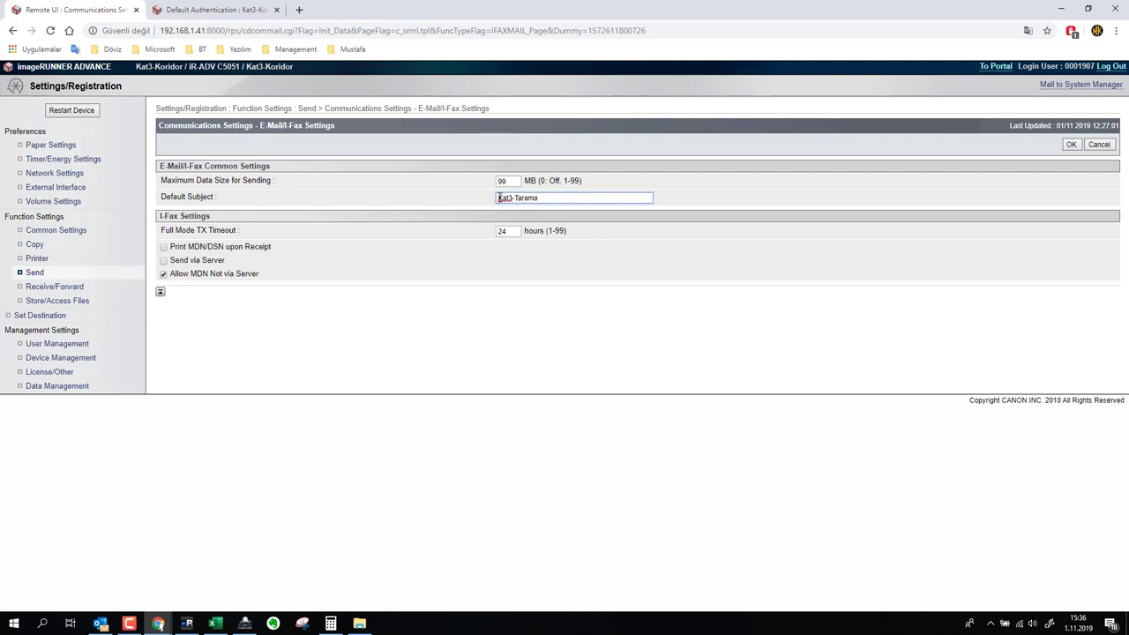